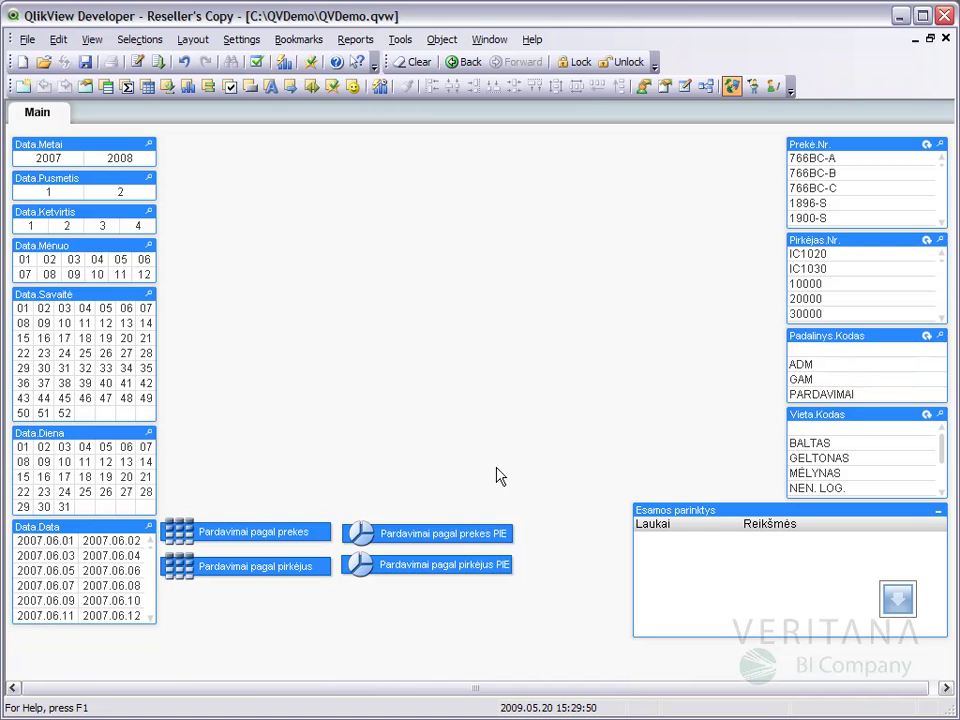
Step: Duplicate the minimized "Pardavimai pagal prekes PIE" chart below the other pie chart icons and open the copy's properties
click(440, 538)
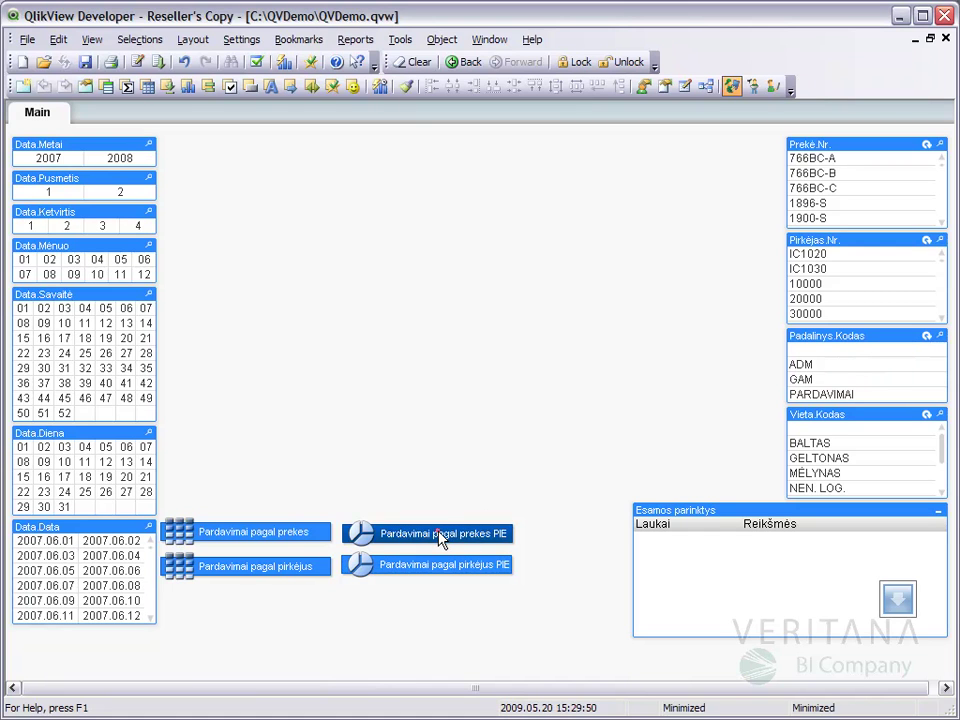
drag(440, 538, 441, 600)
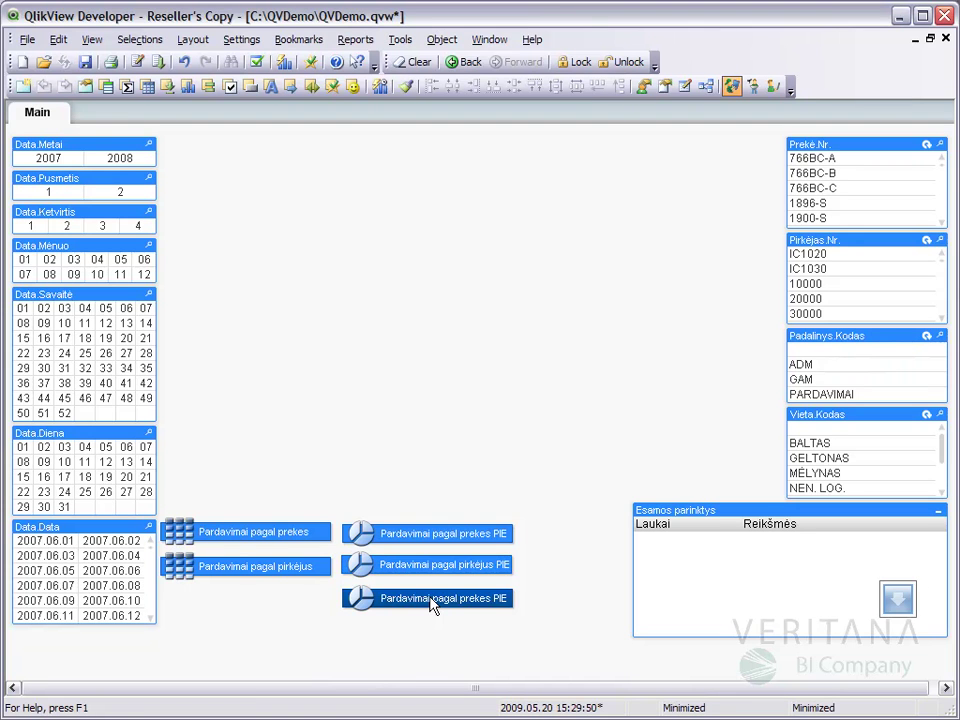
right_click(432, 602)
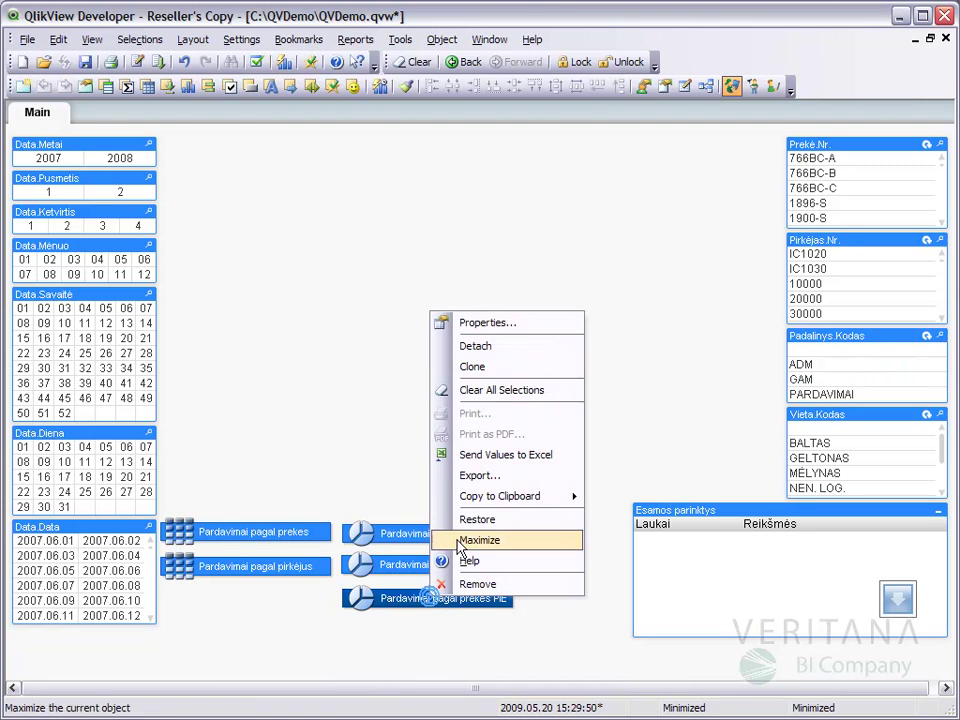
click(484, 327)
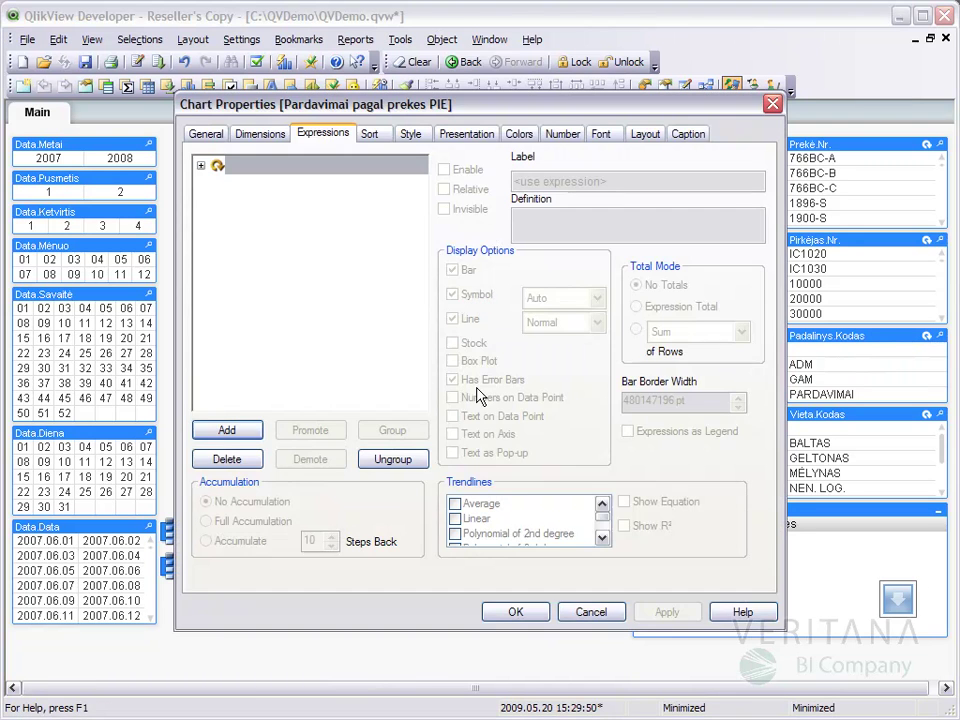
Step: Set the copied chart's window title to "Pardavimai pagal datas LINE" and its chart type to line chart
click(208, 137)
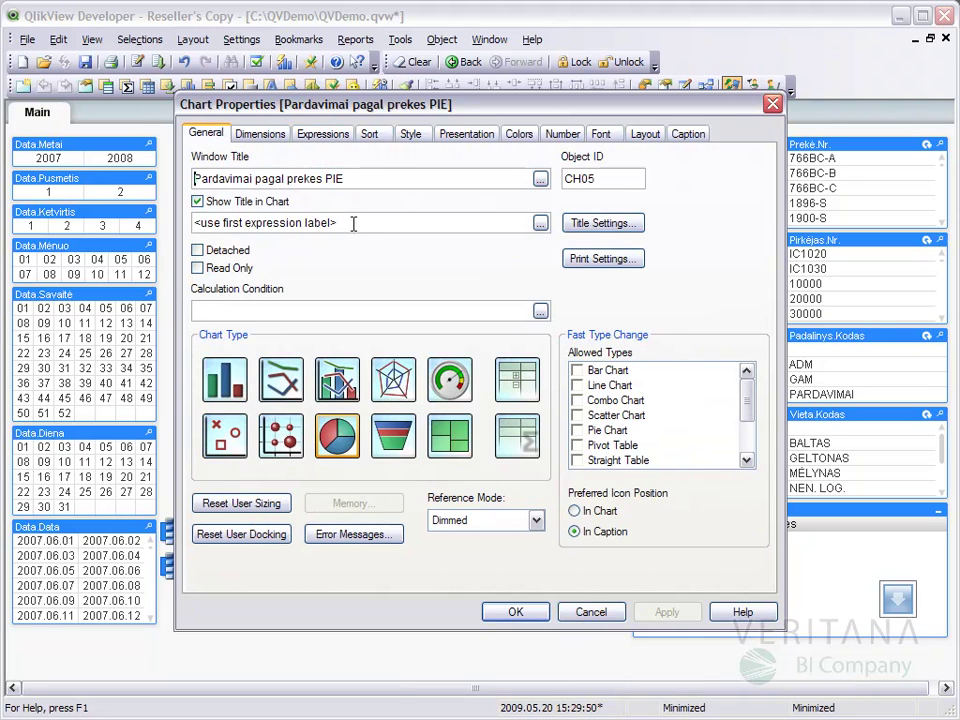
click(348, 177)
key(BackSpace)
key(BackSpace)
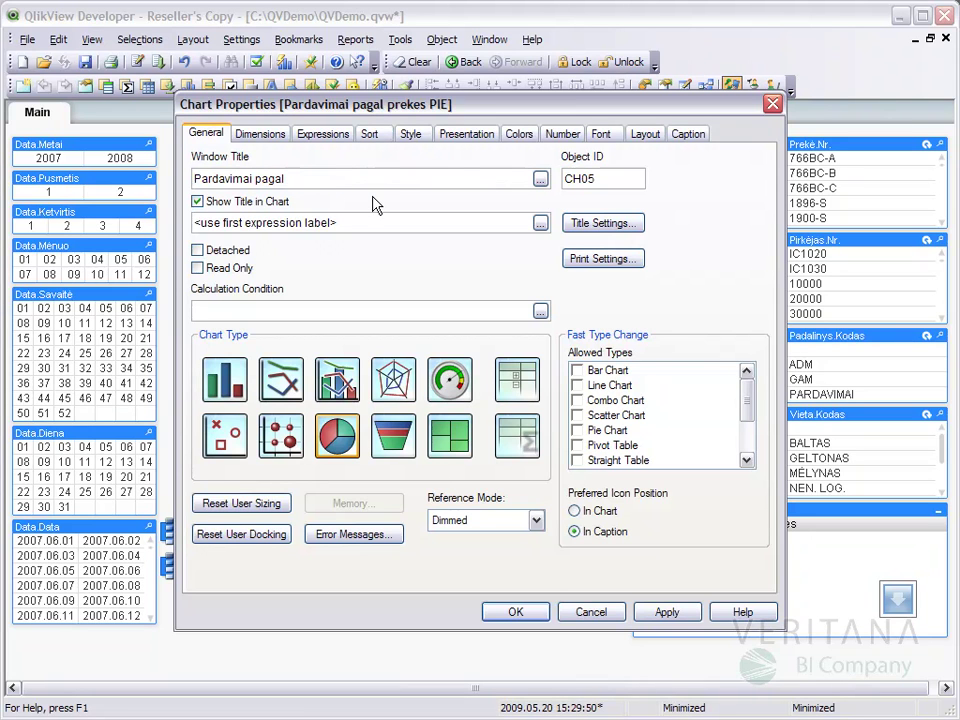
text(datas LINE)
click(281, 380)
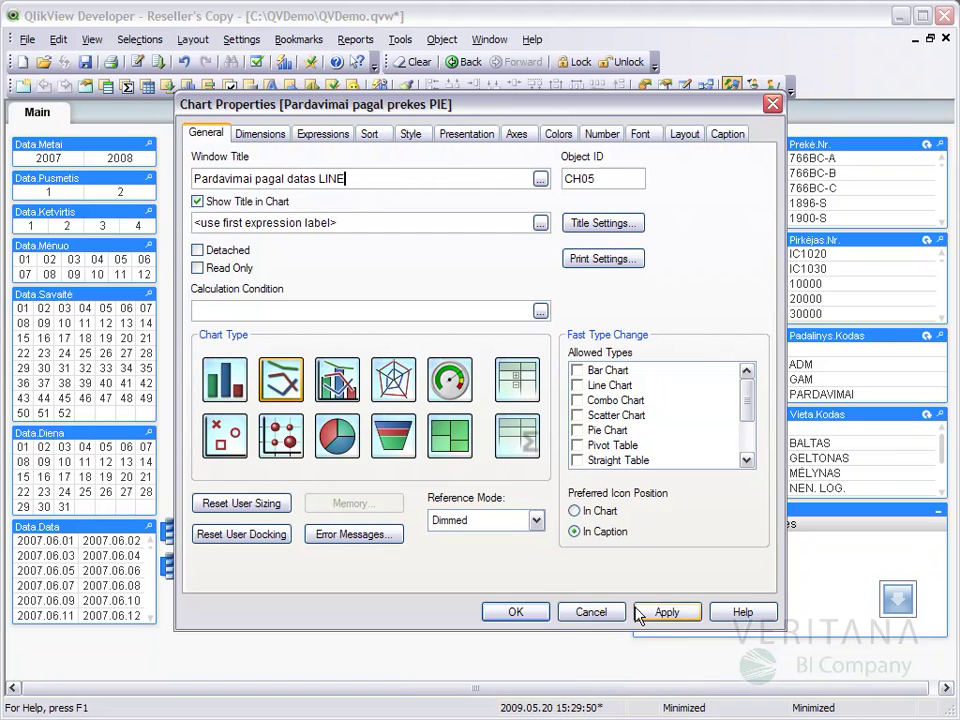
Step: Edit the chart's used dimension so that it references the group _gr.Data.1
click(264, 134)
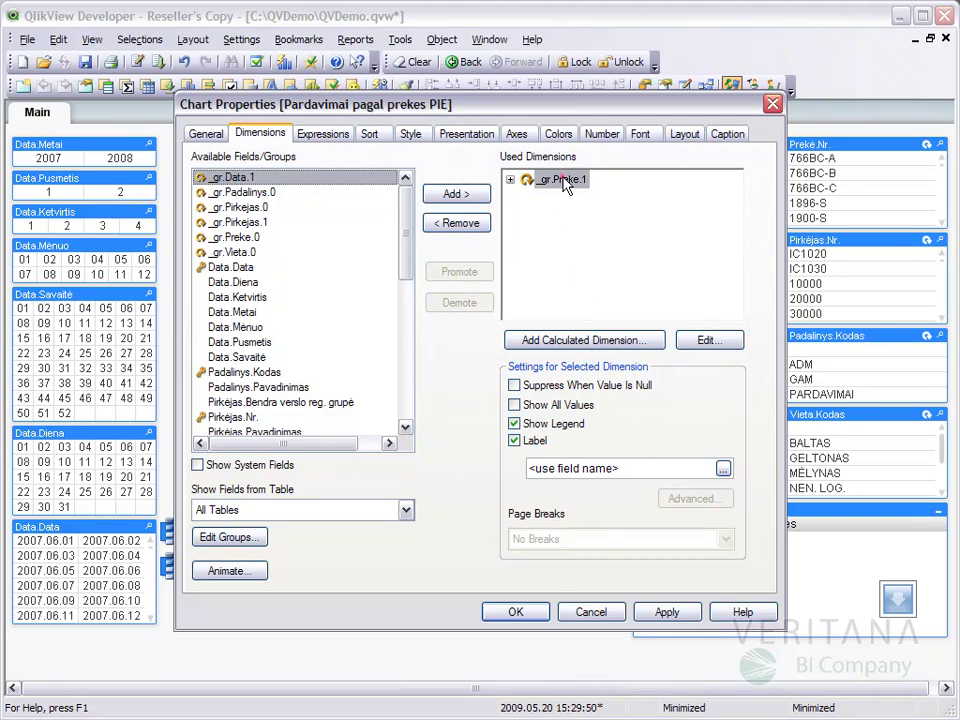
click(707, 342)
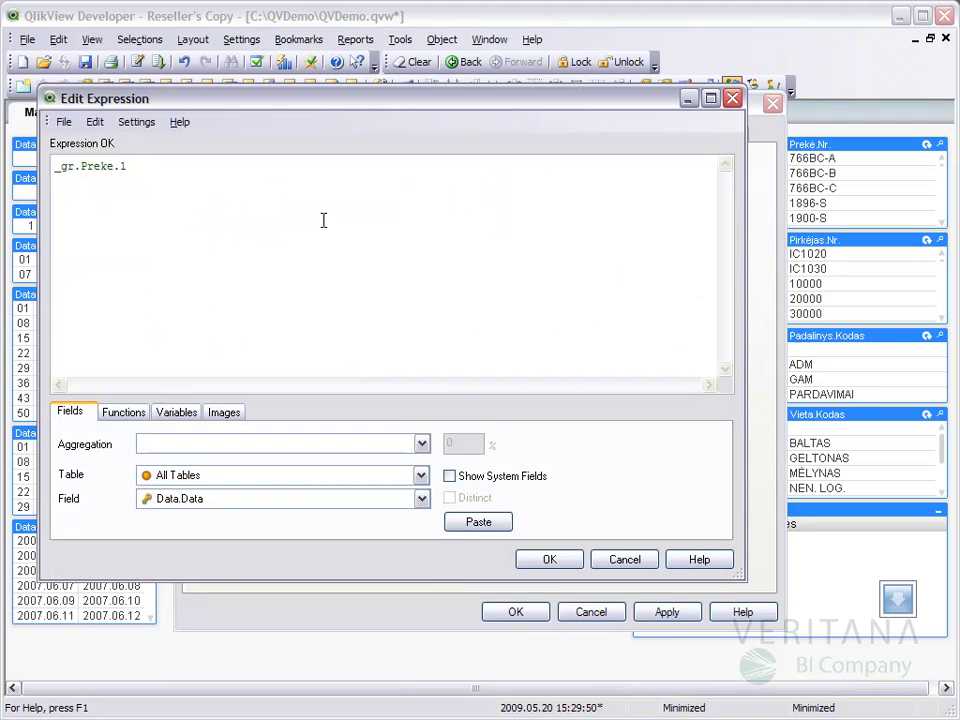
double_click(94, 165)
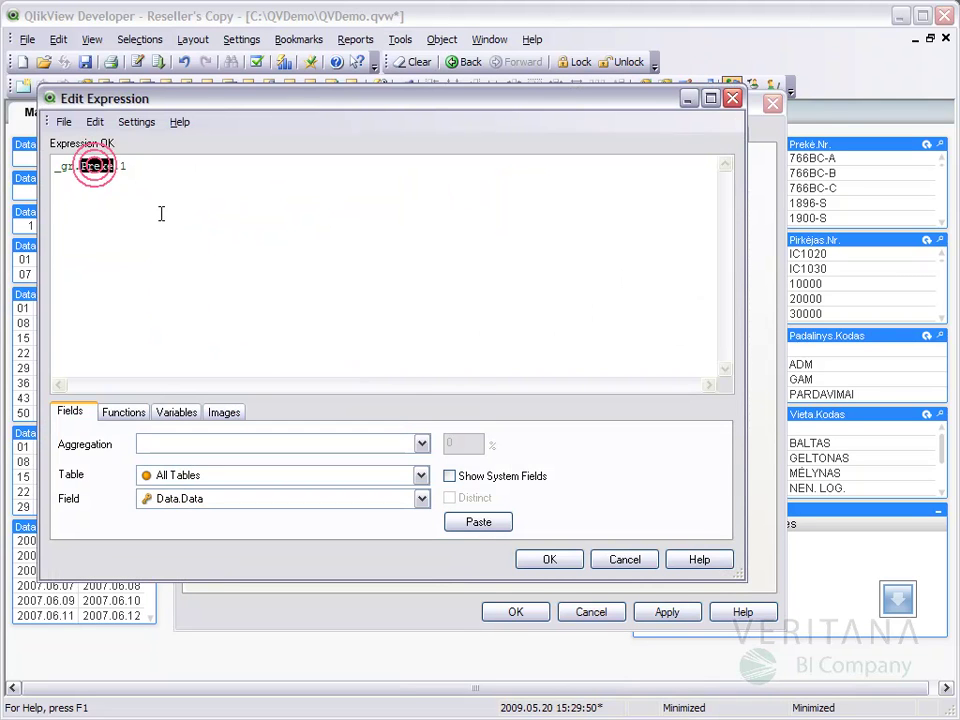
text(Data)
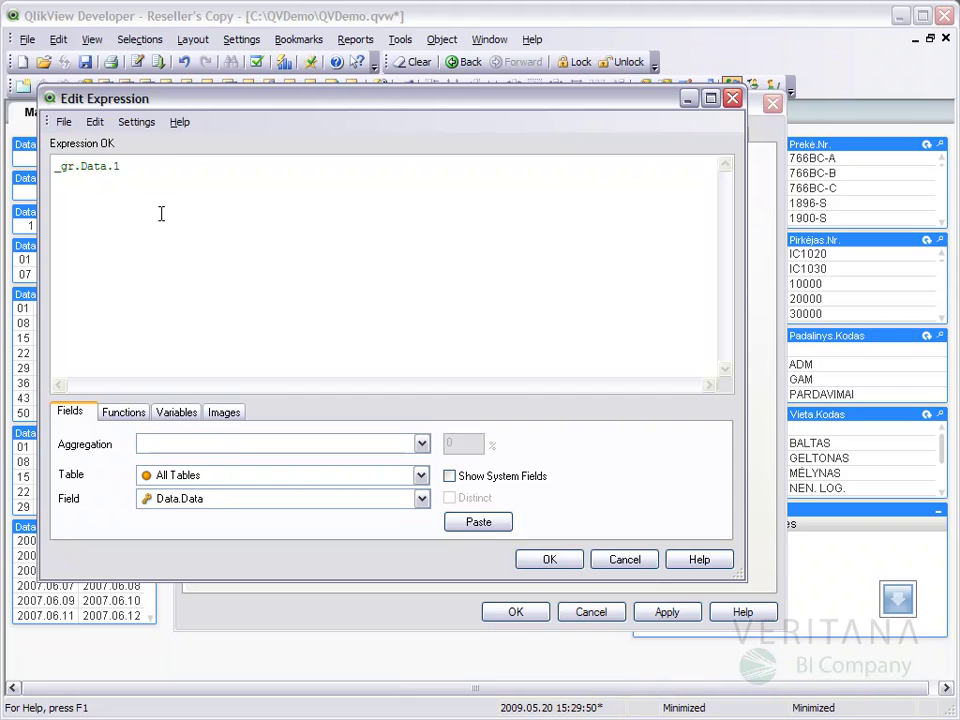
click(549, 558)
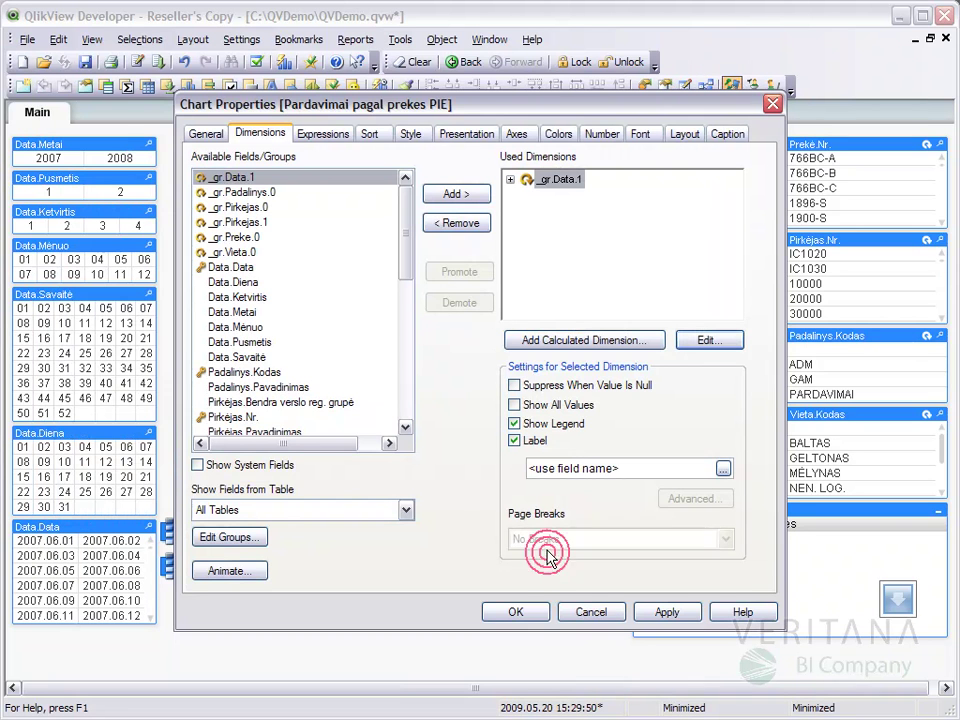
Step: Set the line style of the Apyvarta and Savikaina expressions to Smooth
click(324, 135)
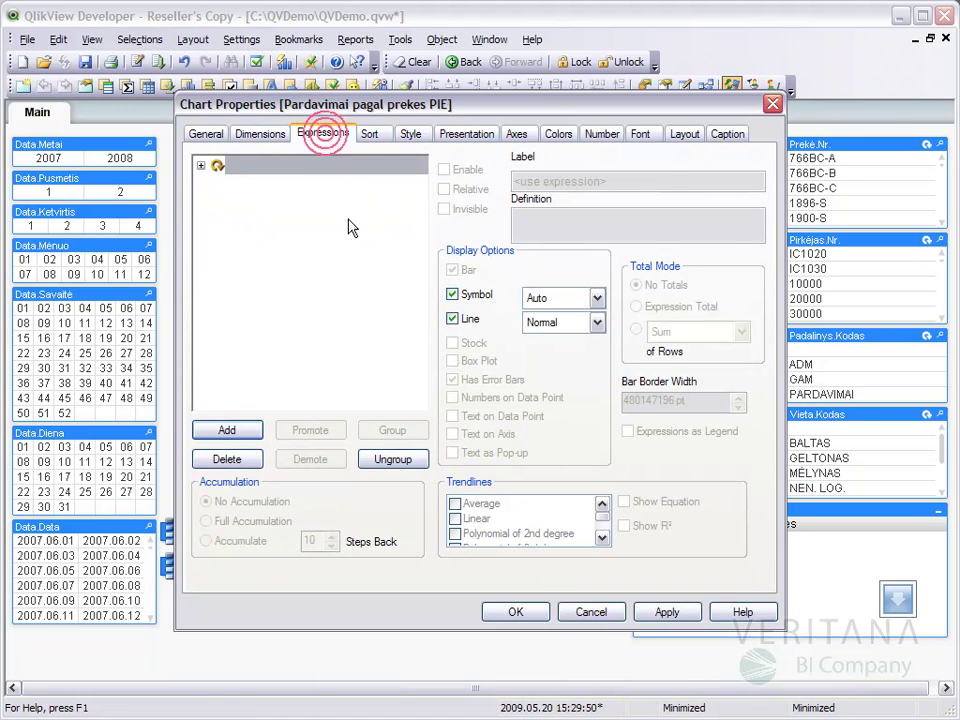
click(201, 166)
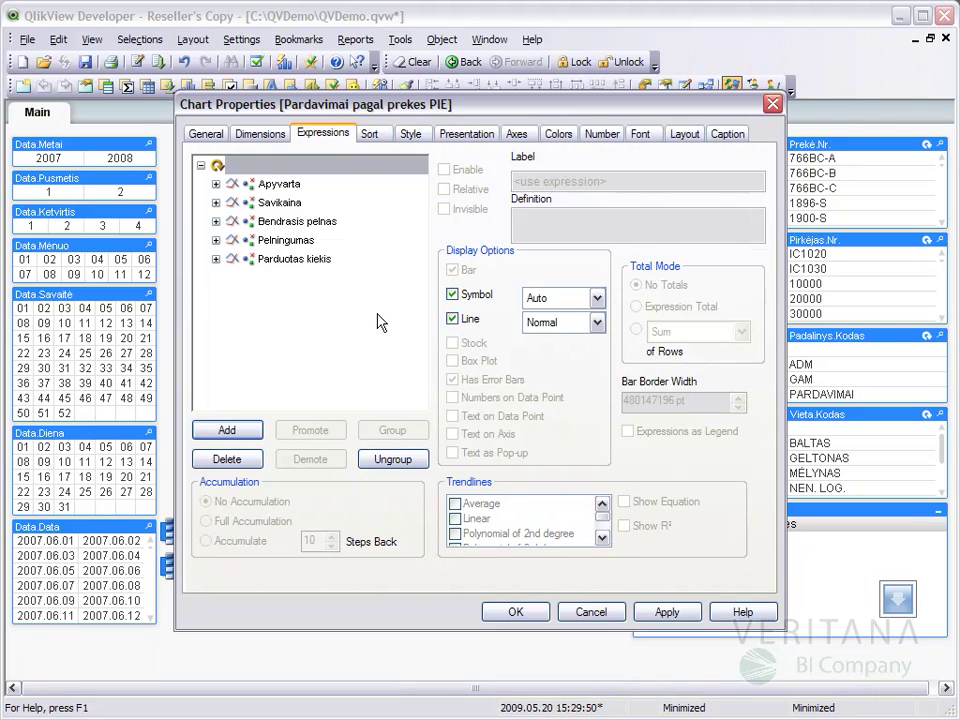
click(287, 188)
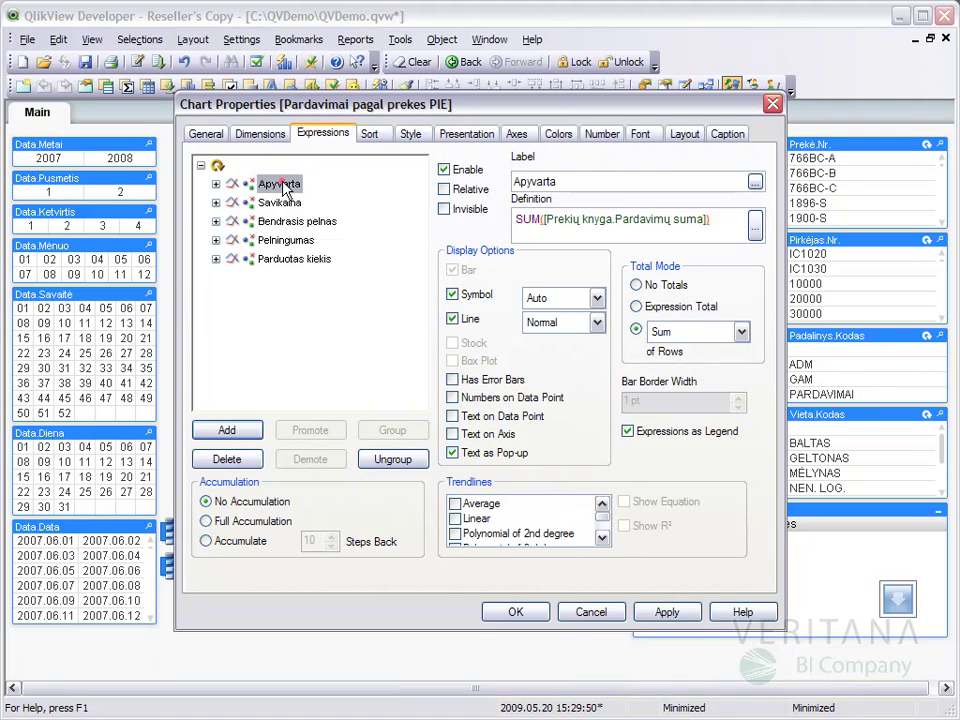
click(597, 322)
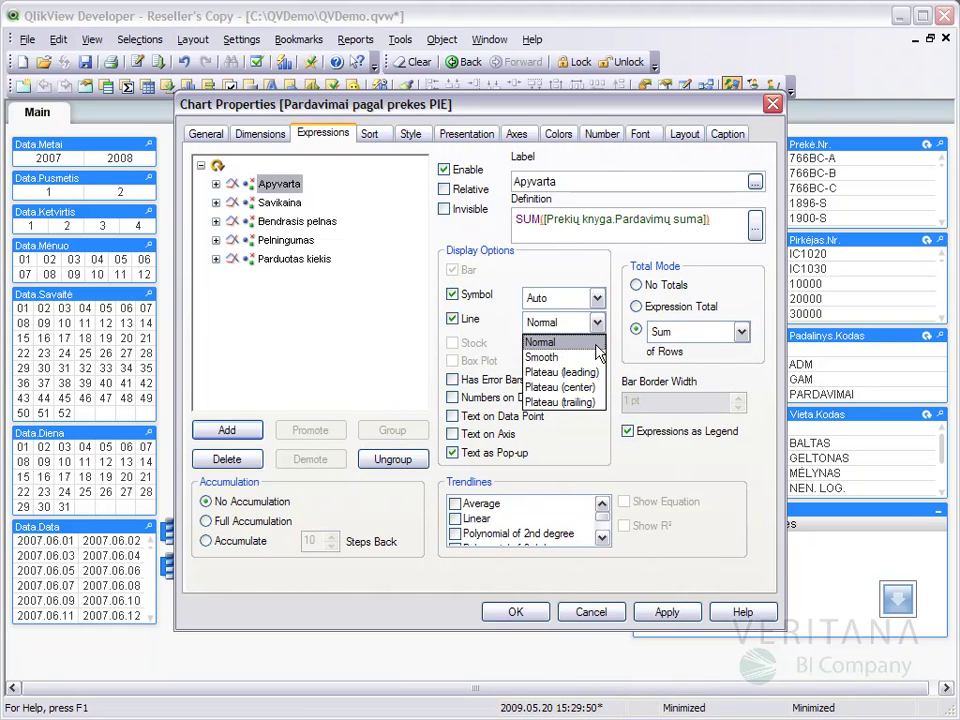
click(568, 354)
click(278, 202)
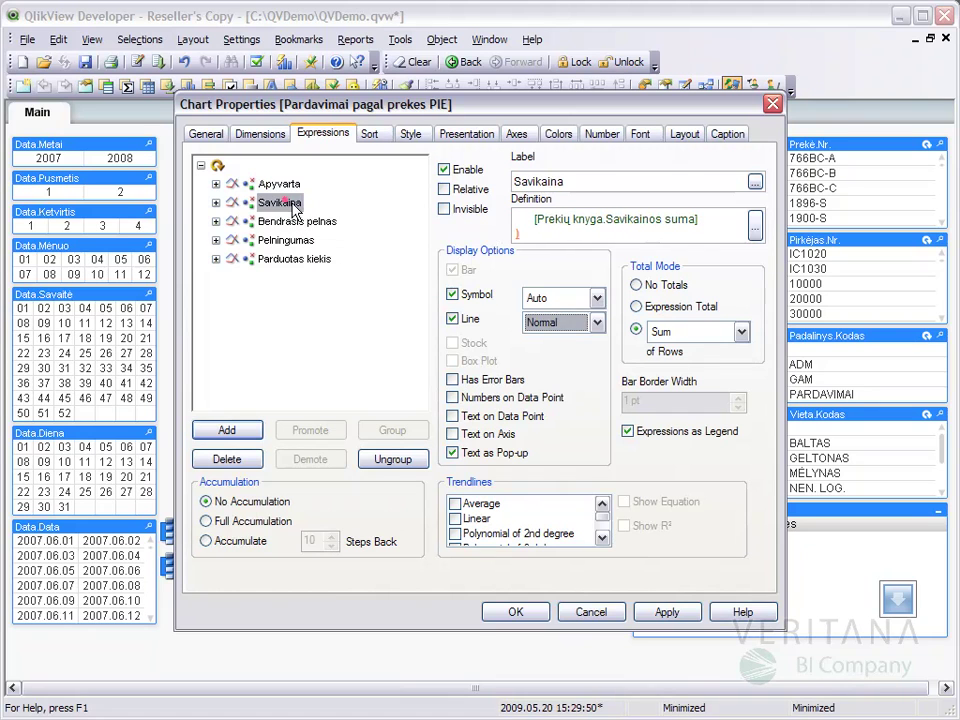
click(597, 322)
click(572, 354)
Step: Set the line style of the Bendrasis pelnas, Pelningumas and Parduotas kiekis expressions to Smooth
click(325, 224)
click(597, 322)
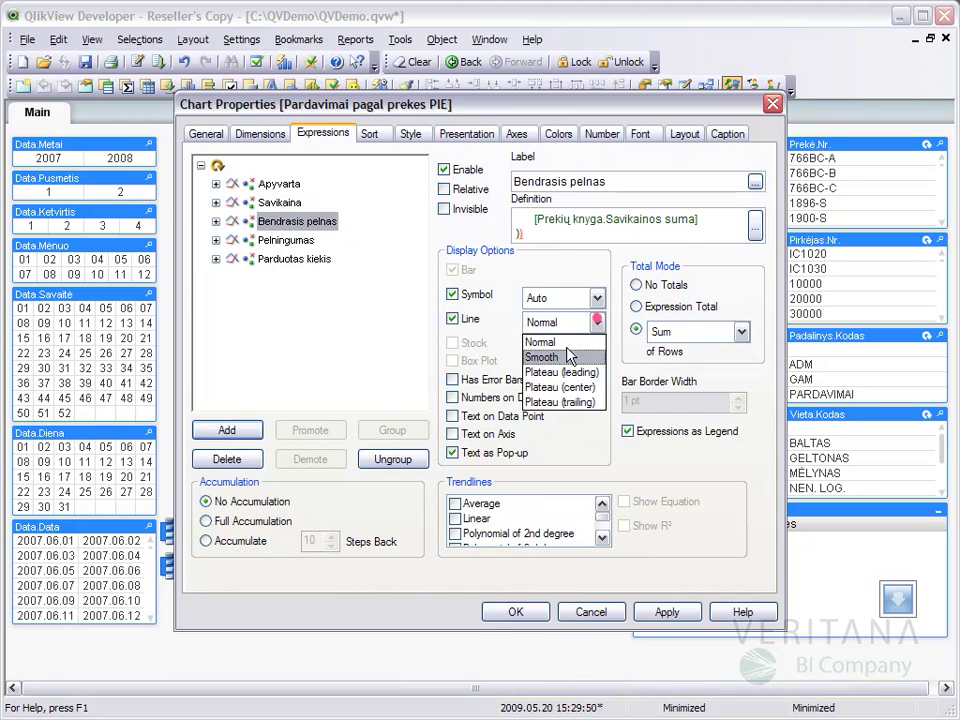
click(570, 355)
click(286, 240)
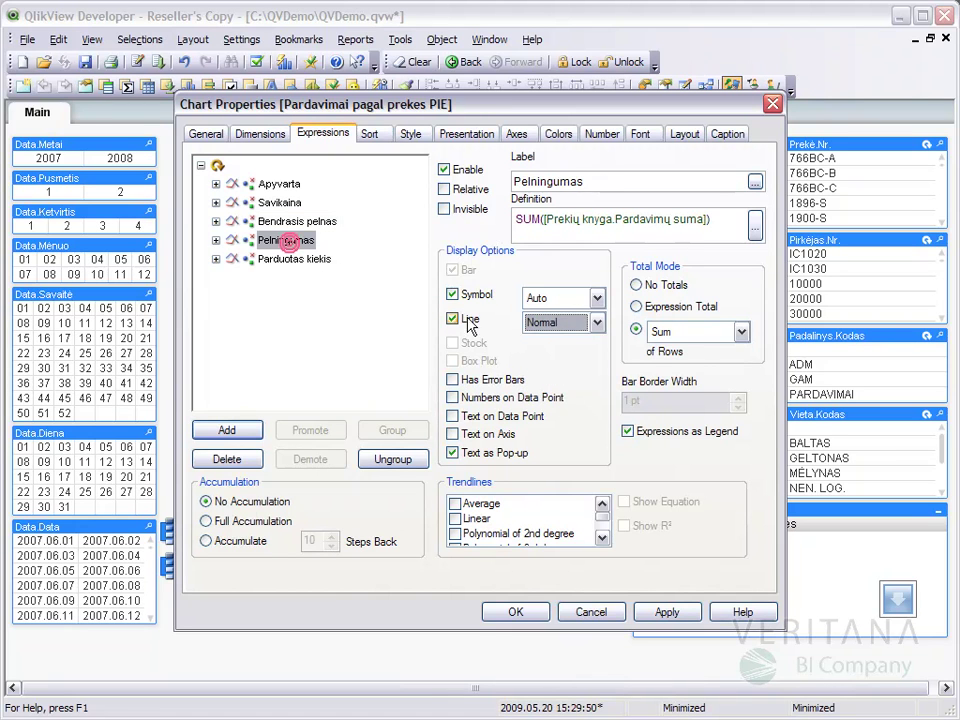
click(580, 322)
click(548, 357)
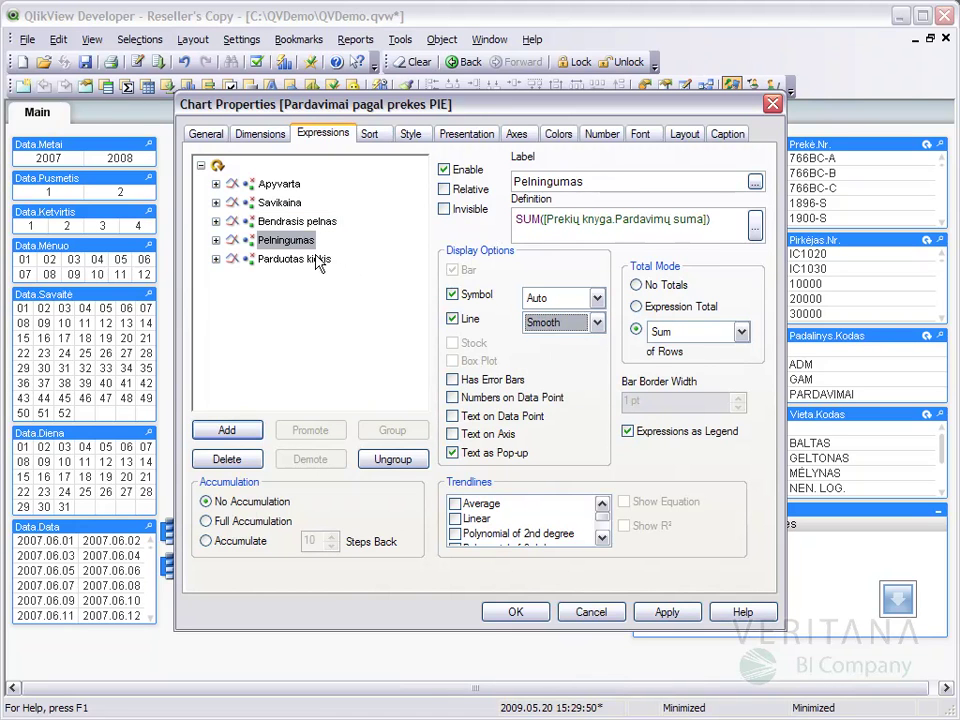
click(294, 259)
click(597, 322)
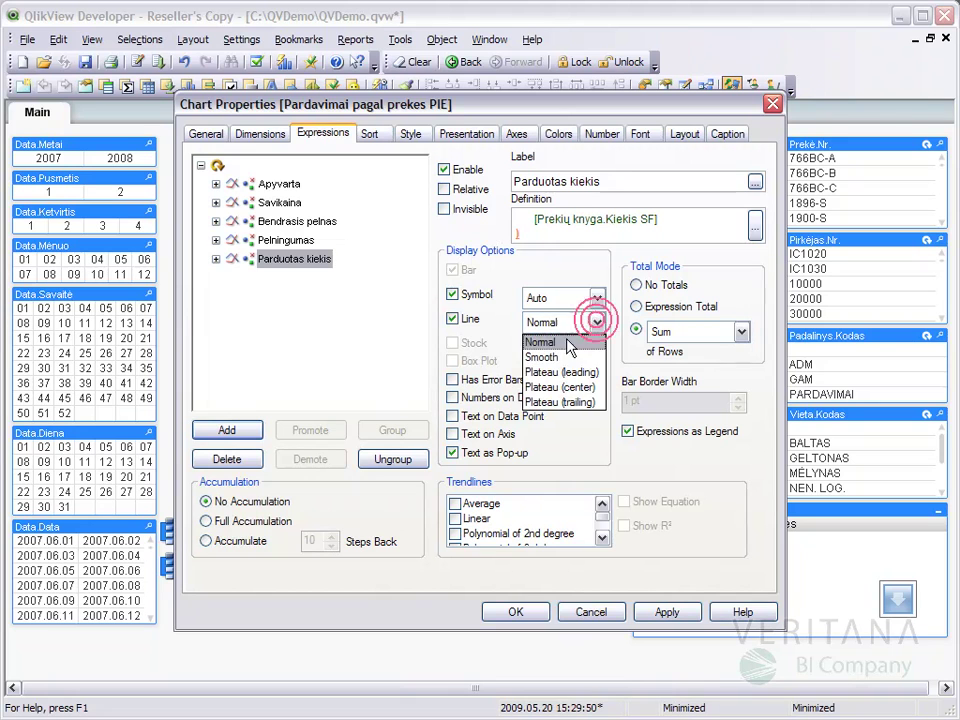
click(553, 357)
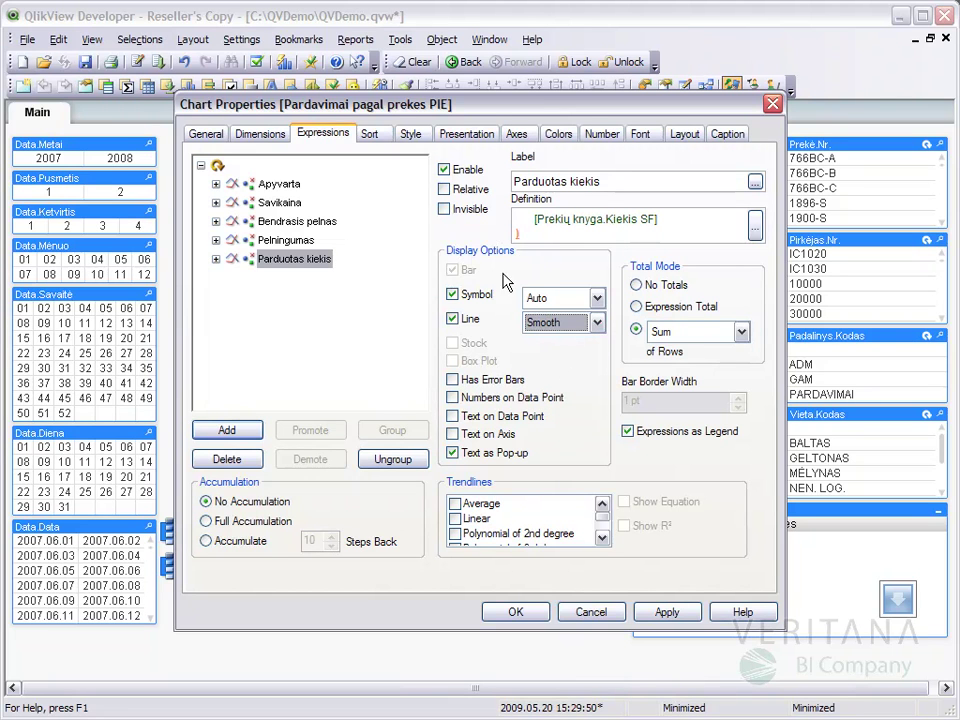
Step: Set the primary and secondary dimension labels on the dimension axis to diagonal (/) and accept the chart properties
click(522, 137)
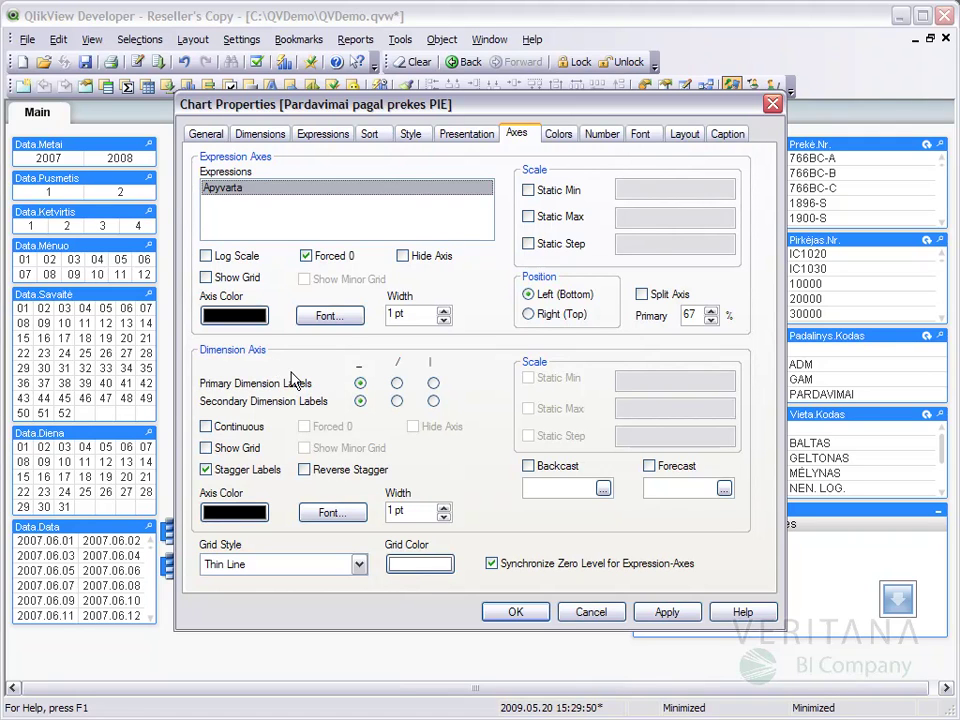
click(360, 400)
click(397, 384)
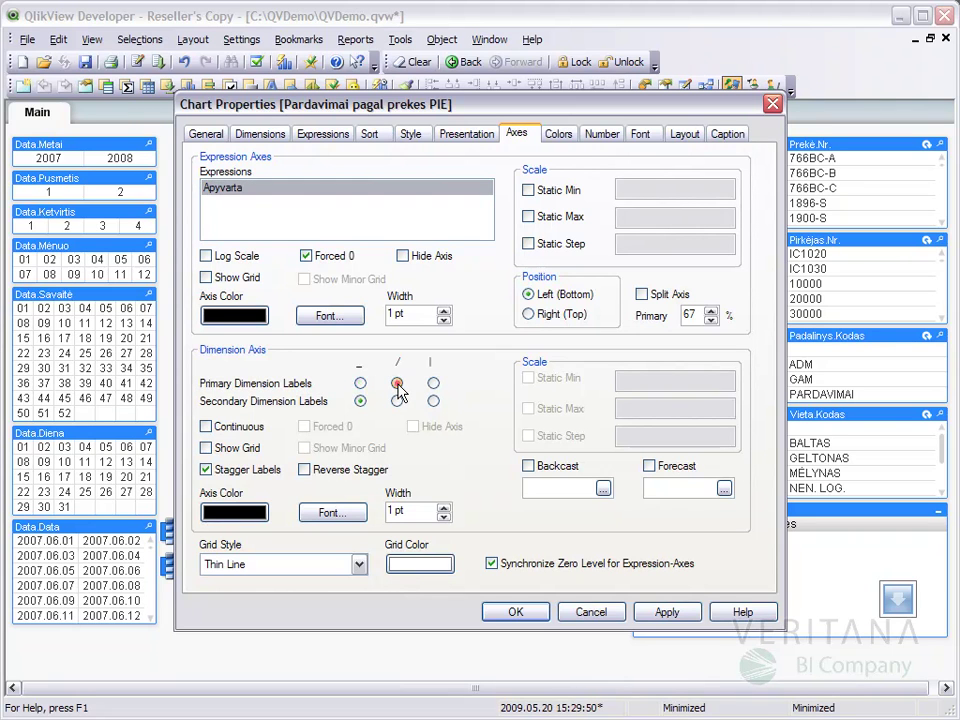
click(398, 401)
click(516, 612)
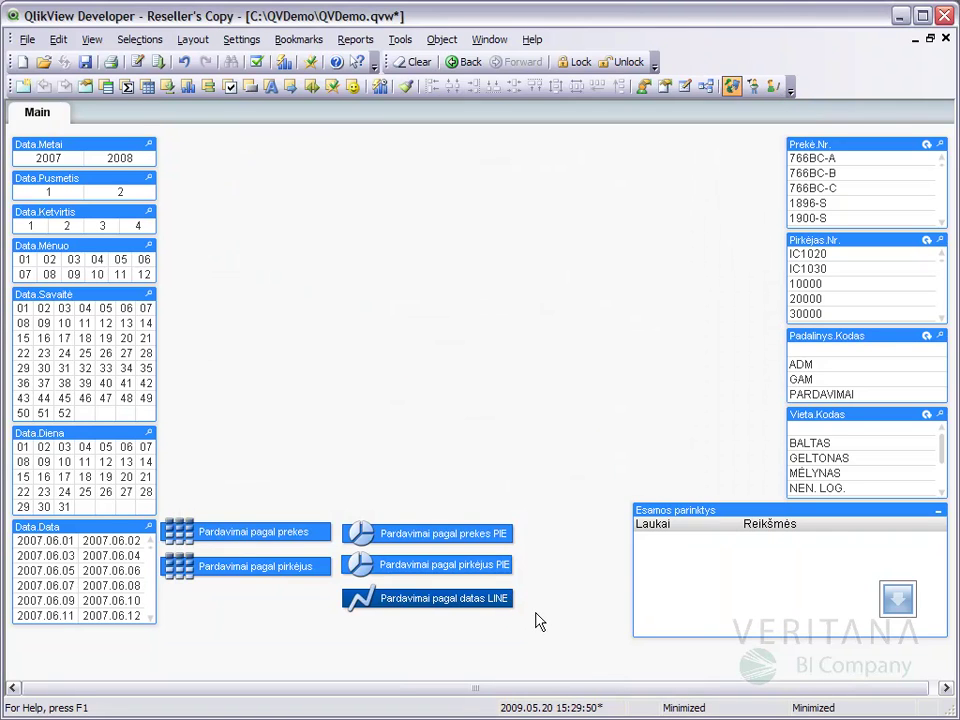
Step: Restore the "Pardavimai pagal datas LINE" chart and switch its dimension to Data.Savaitė
double_click(458, 599)
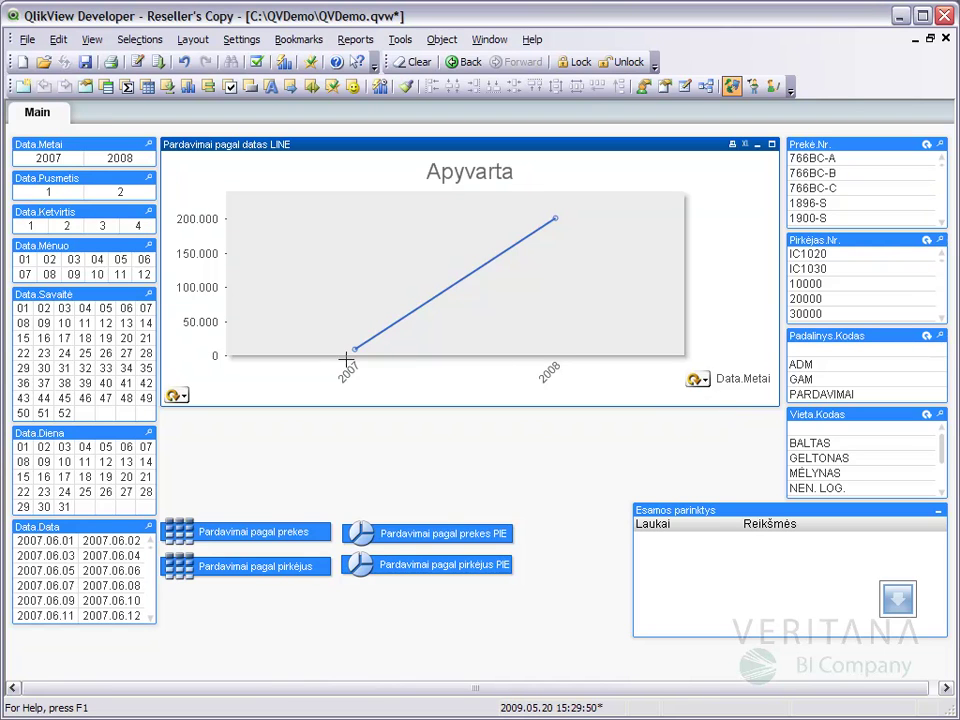
click(704, 383)
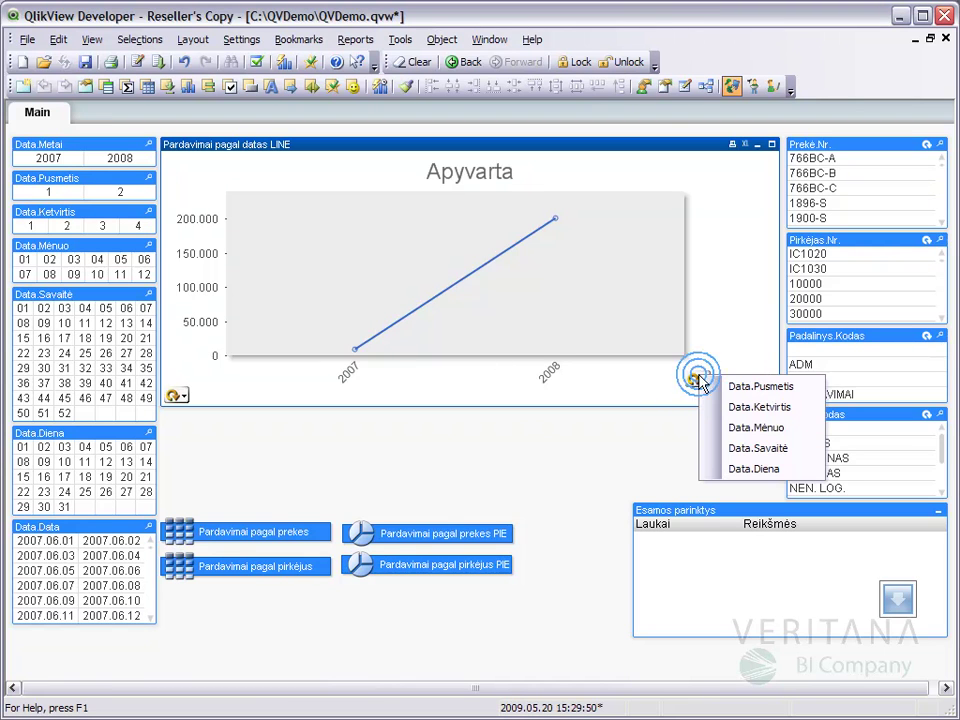
click(782, 458)
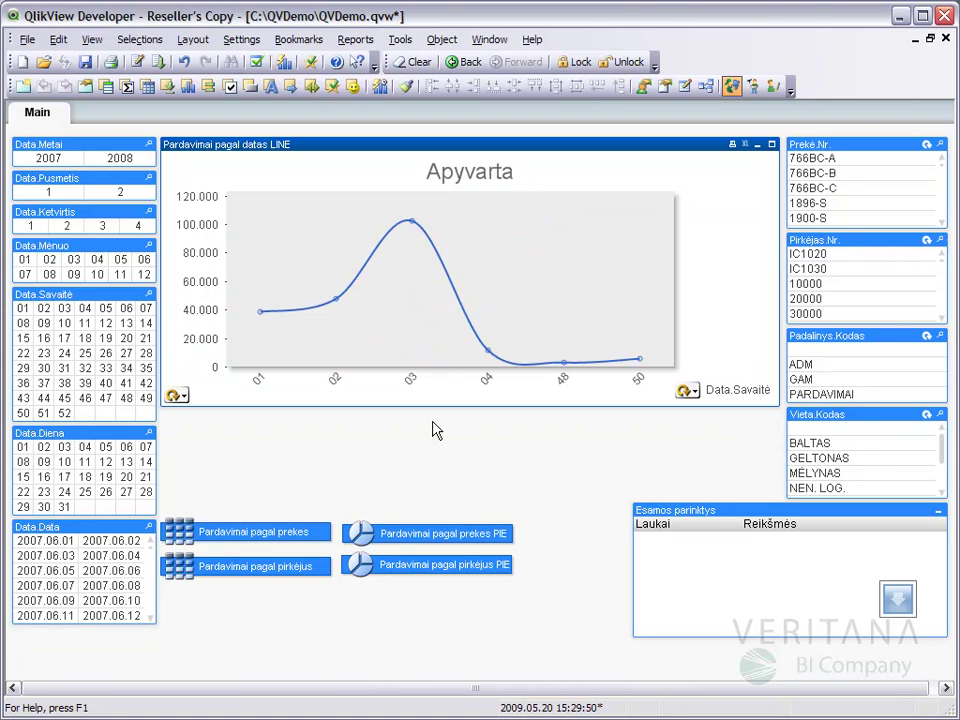
Step: Switch the chart's displayed expression to Bendrasis pelnas, back to Apyvarta, and finally to Parduotas kiekis
click(180, 397)
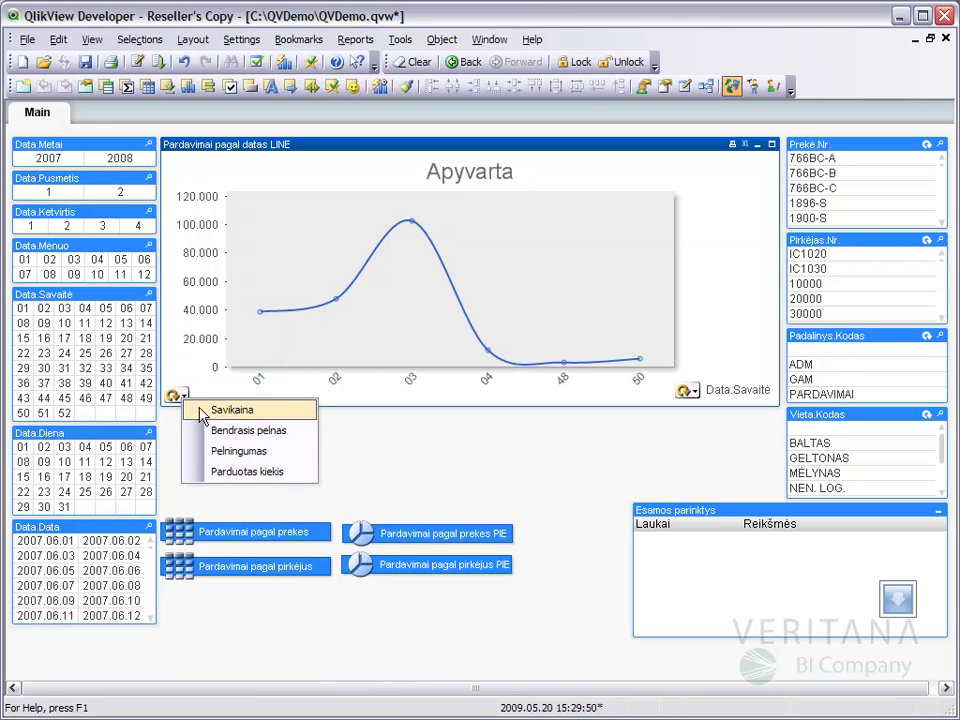
click(228, 431)
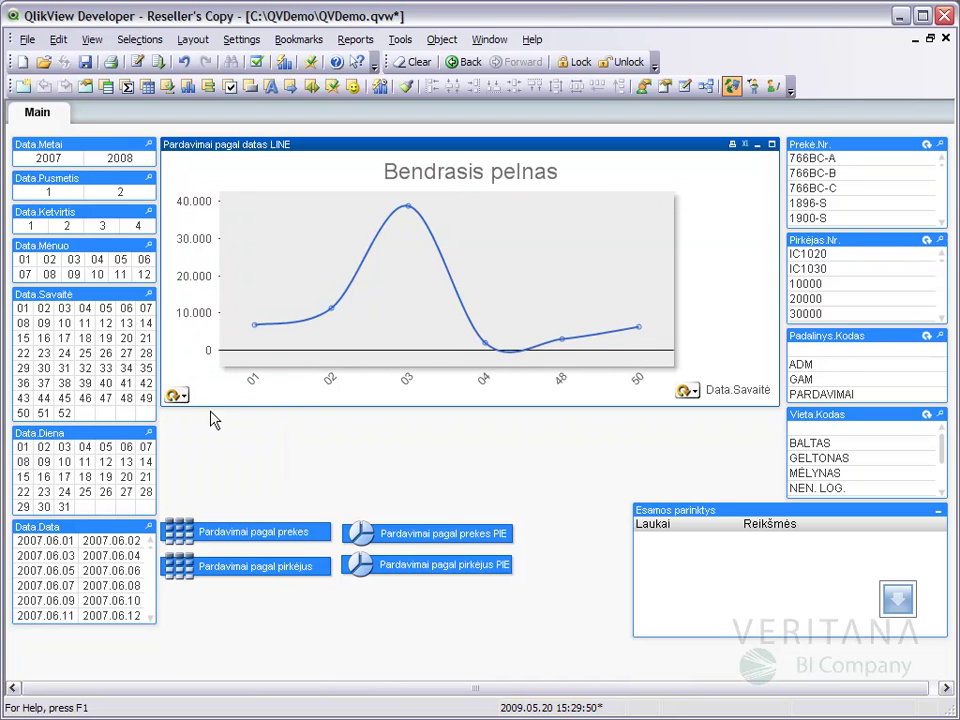
click(179, 395)
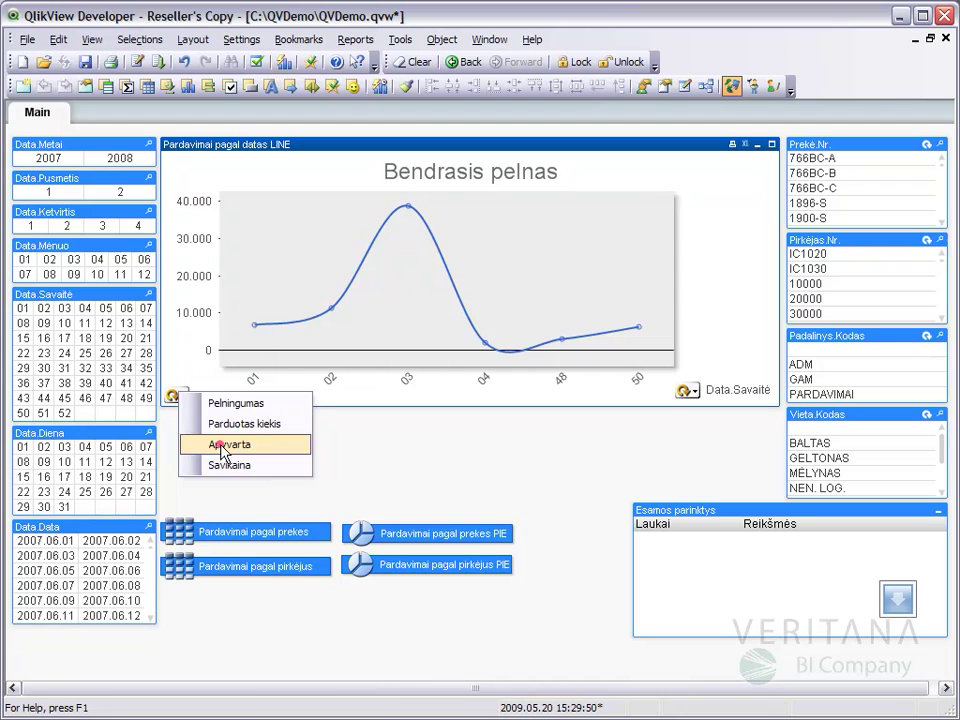
click(223, 447)
click(175, 395)
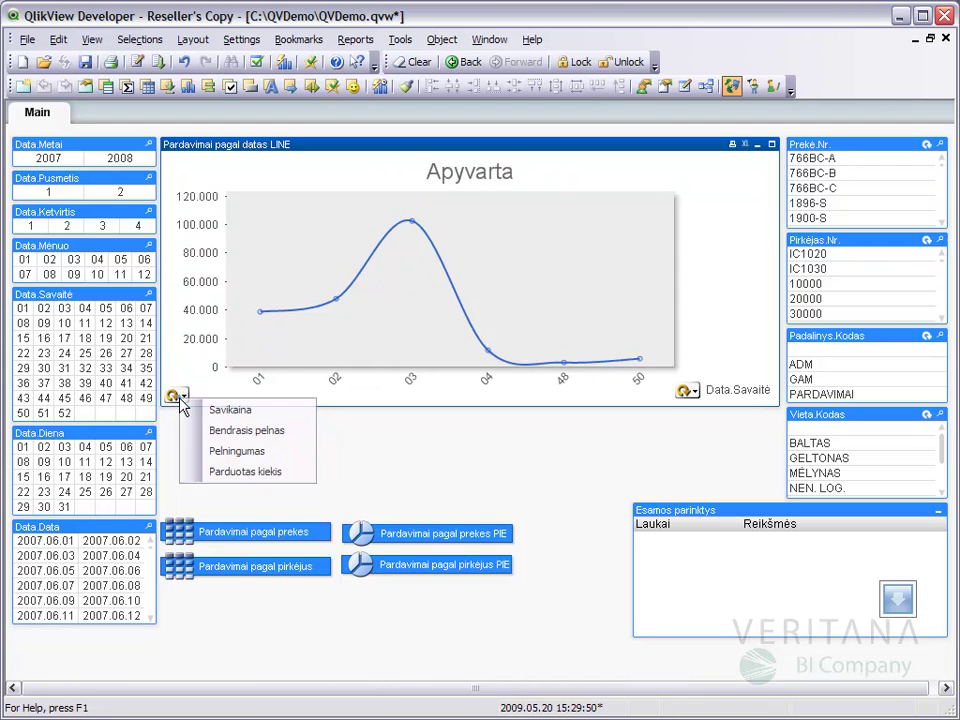
click(236, 471)
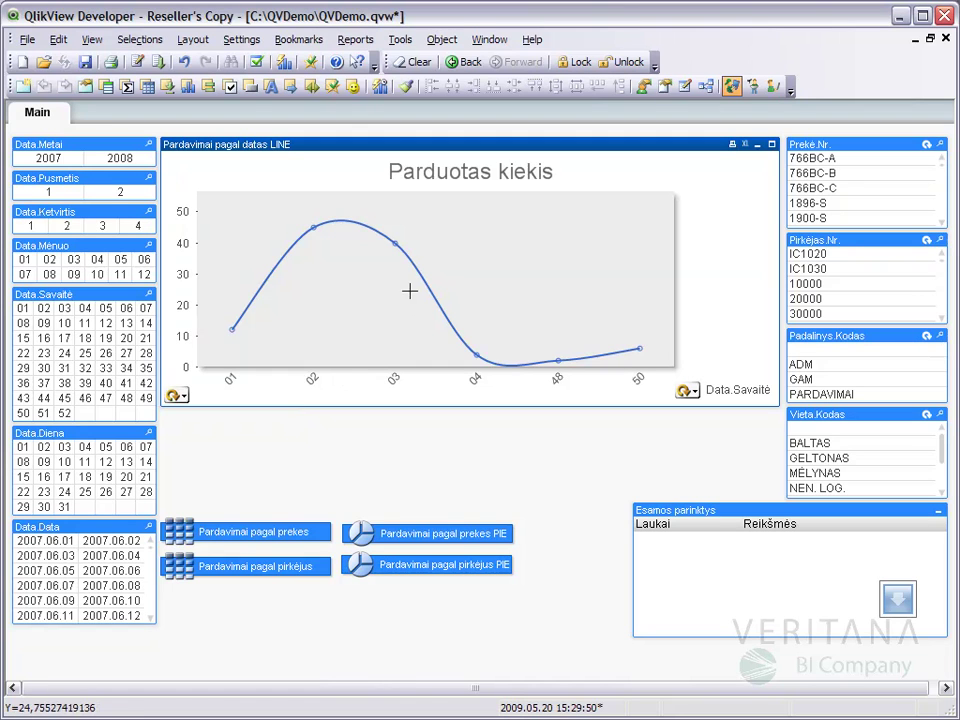
Step: Select weeks 02 and 03 by enclosing their points in the line chart, and minimize the chart
drag(300, 202, 447, 339)
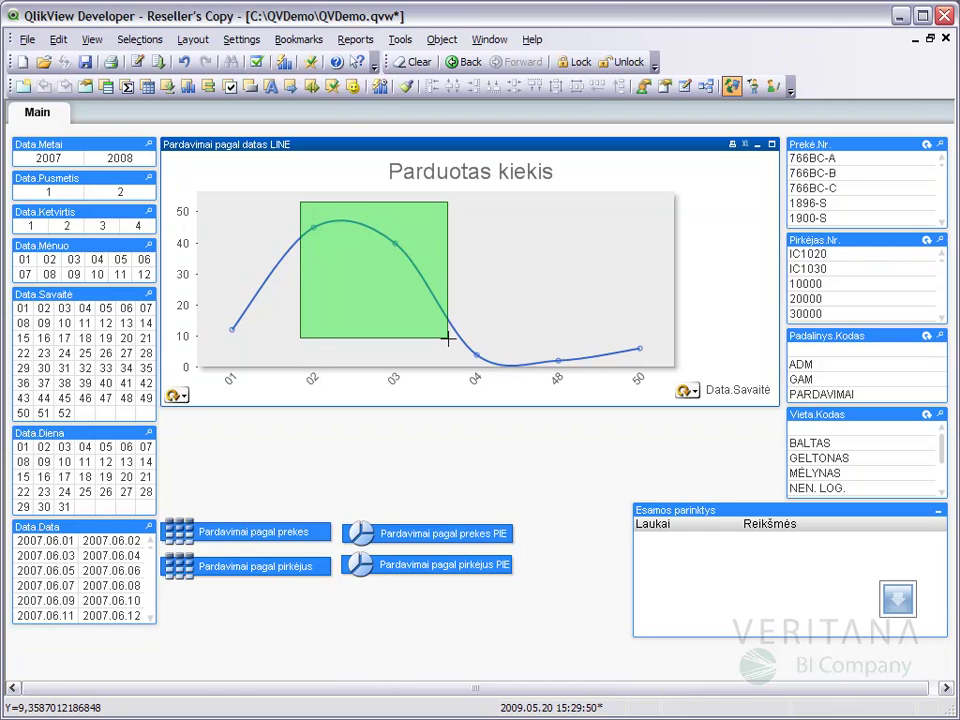
drag(447, 339, 450, 336)
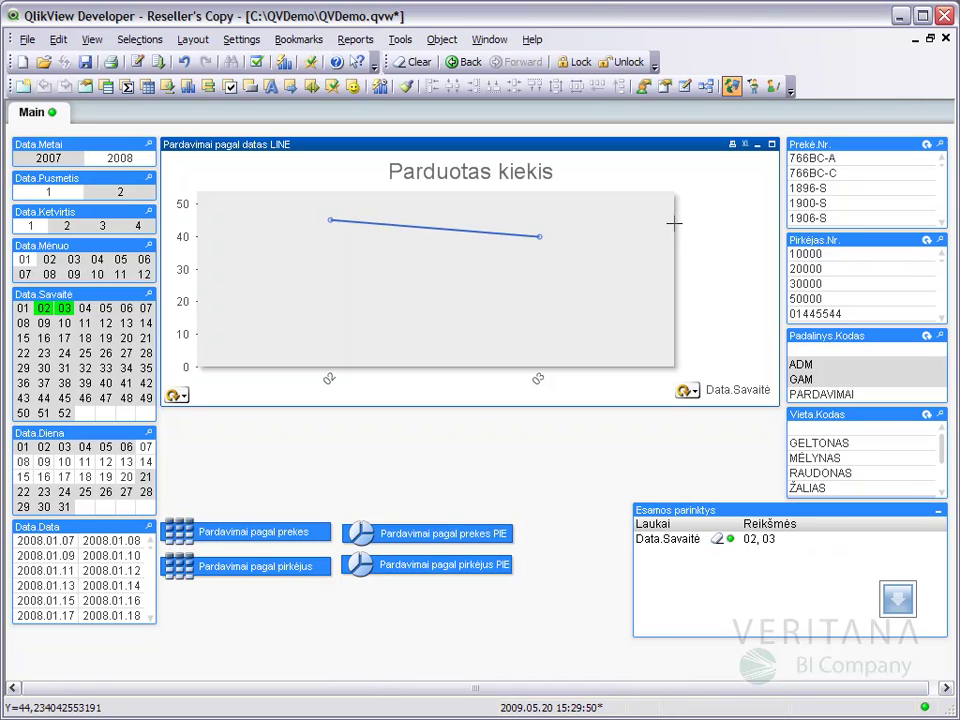
click(757, 145)
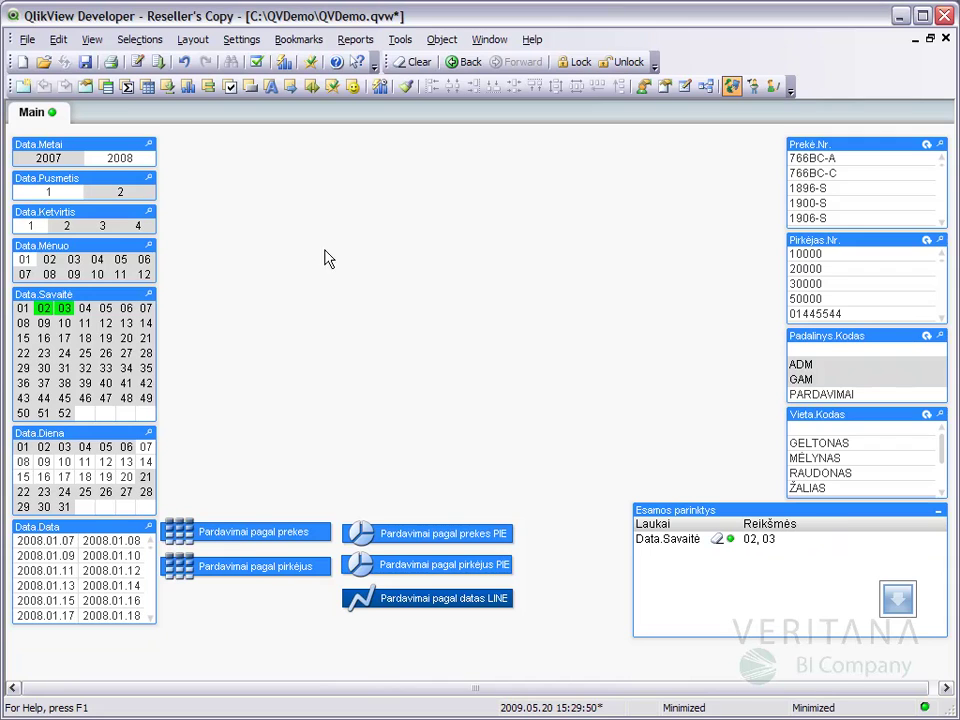
Step: Save the document and clear all current selections
key(ctrl+s)
click(414, 64)
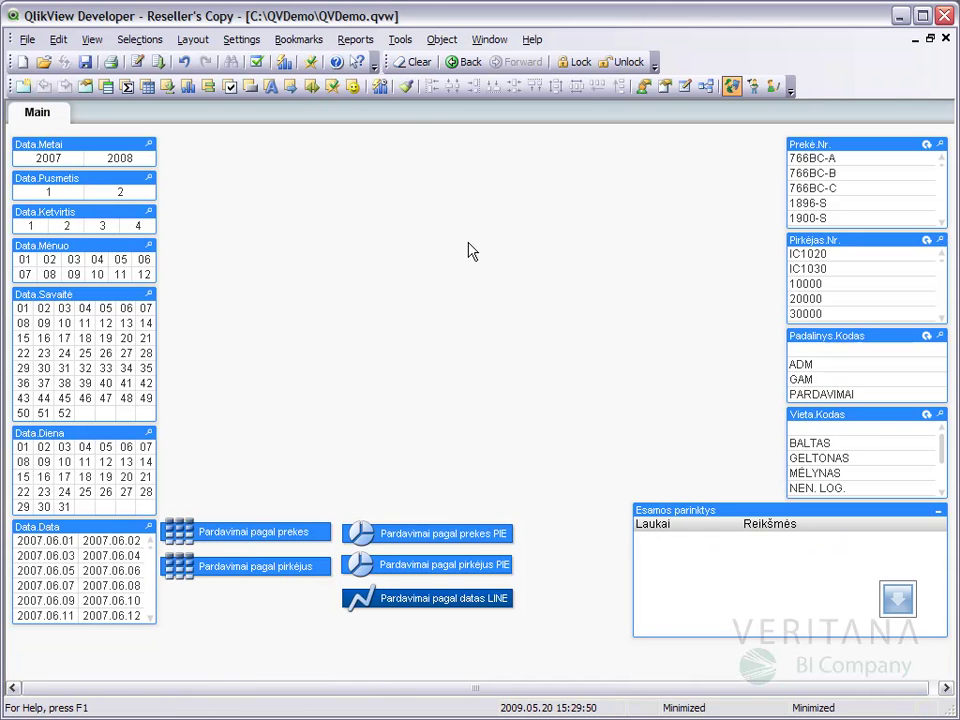